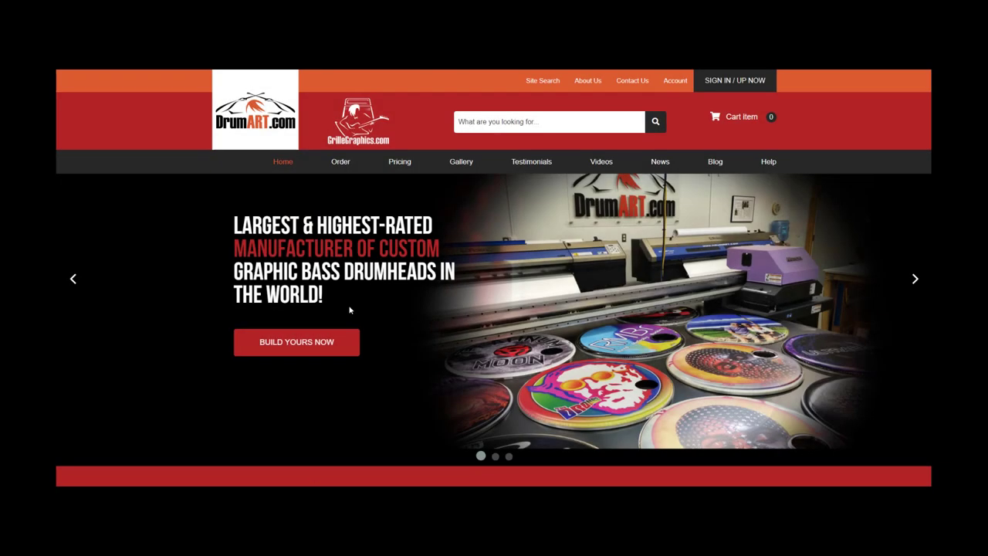
Scroll the DrumART homepage and go to the Order page with its three ordering options
scroll(350, 309, "down", 8)
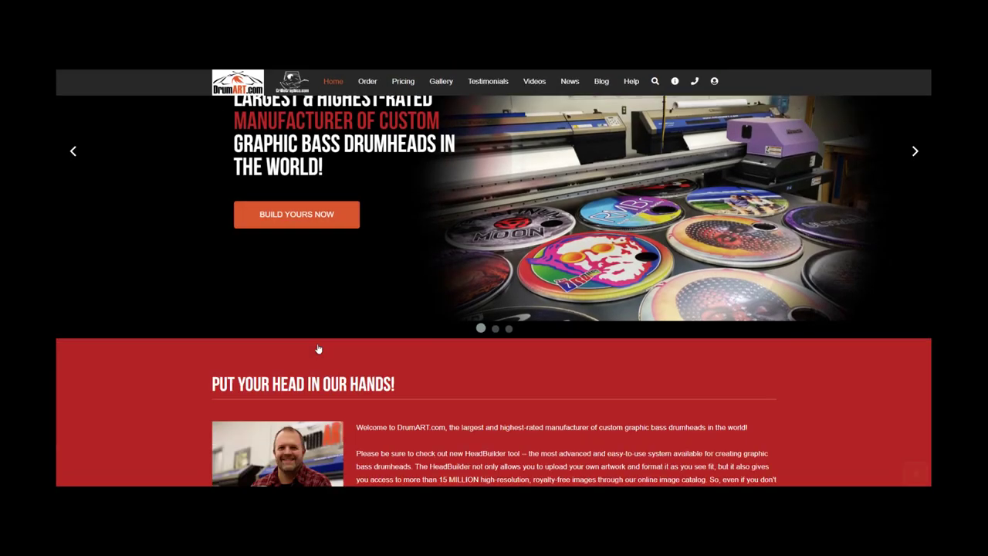
scroll(316, 349, "up", 4)
scroll(318, 349, "up", 5)
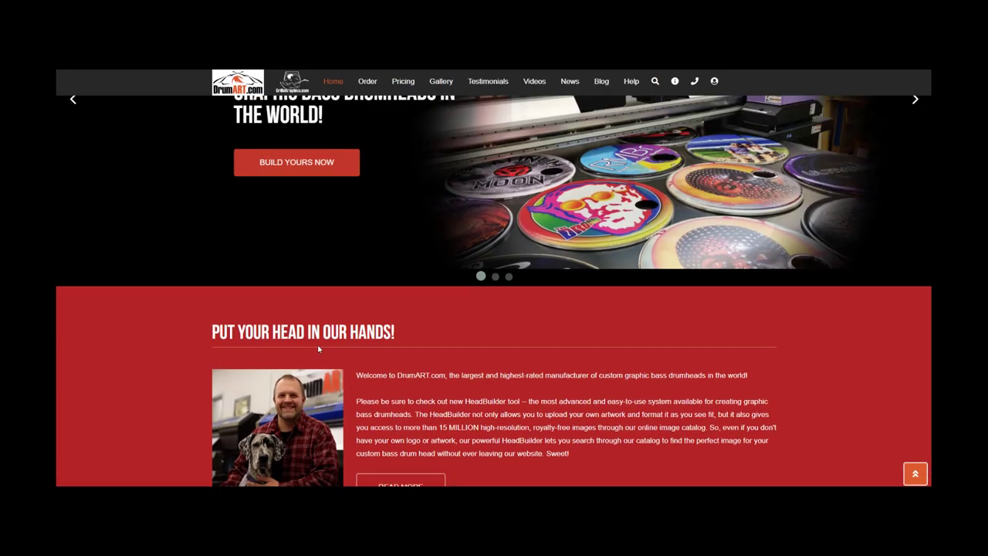
left_click(341, 162)
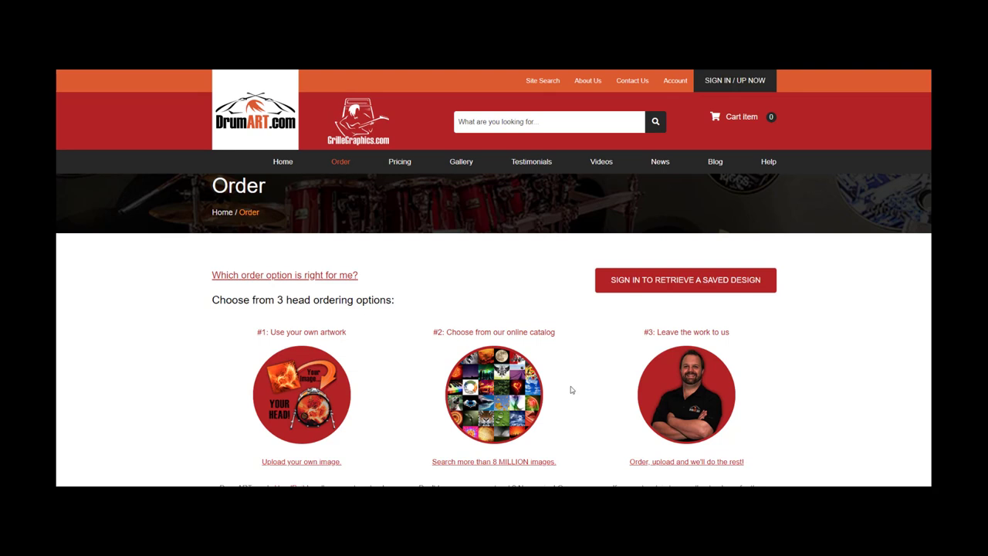
Search the online catalog for 'Bear Paw' and scroll through the 14,850 results
left_click(494, 386)
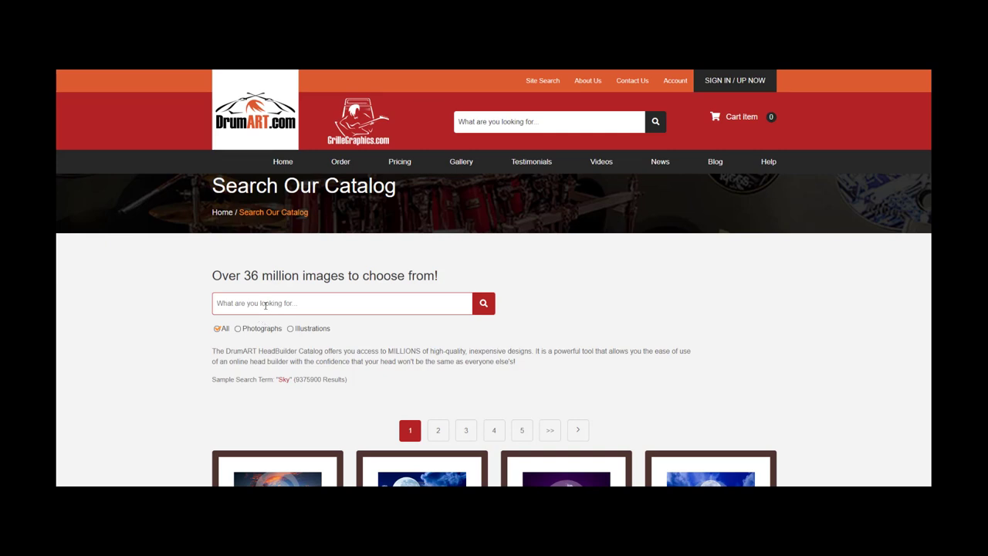
type("Bear Paw")
left_click(483, 303)
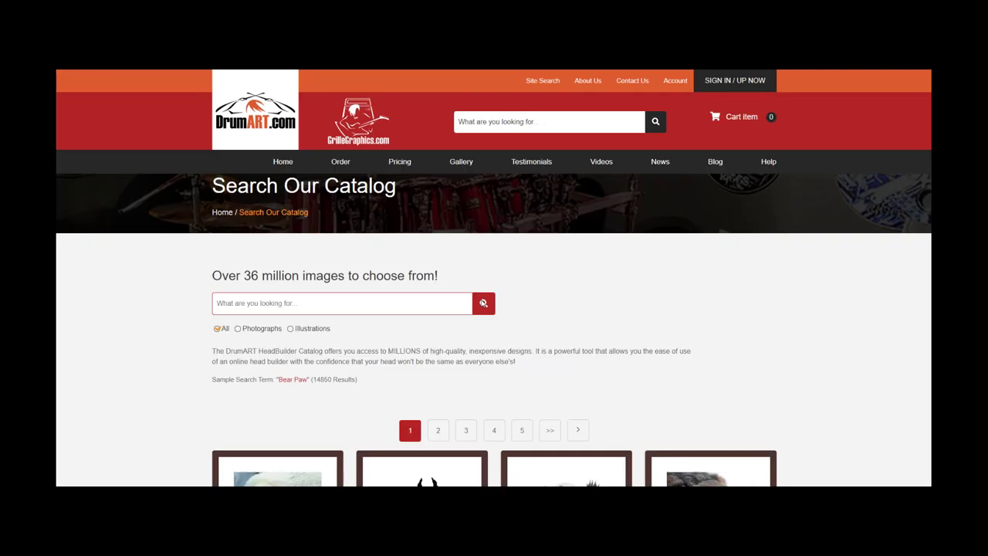
scroll(475, 334, "down", 2)
scroll(475, 333, "down", 8)
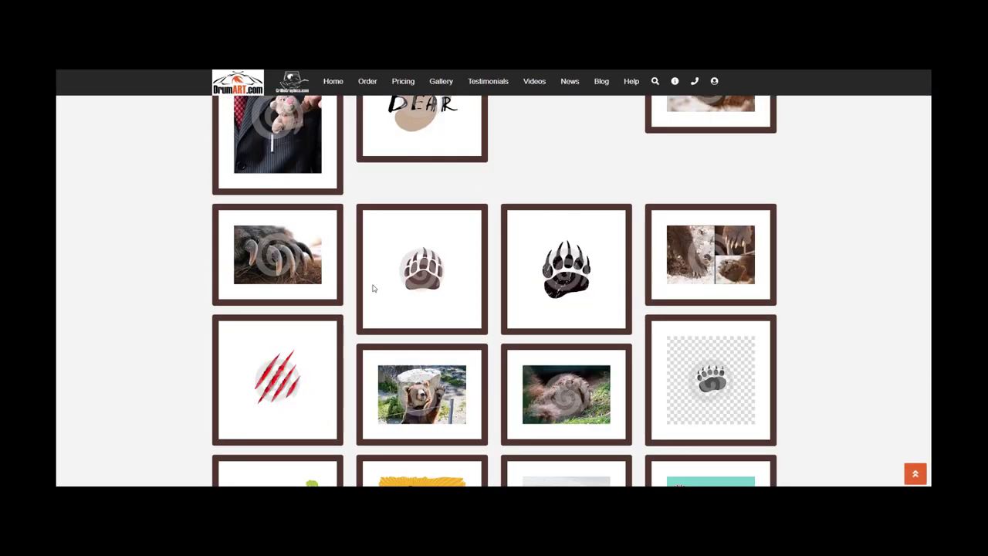
Open the white bear paw image's detail page and scroll down to Build My Head
left_click(428, 274)
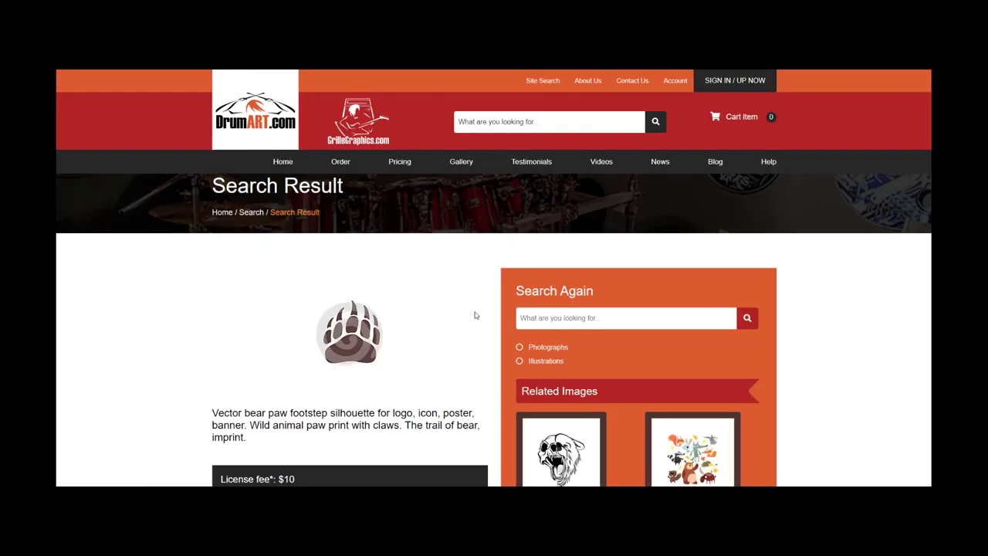
scroll(257, 282, "down", 1)
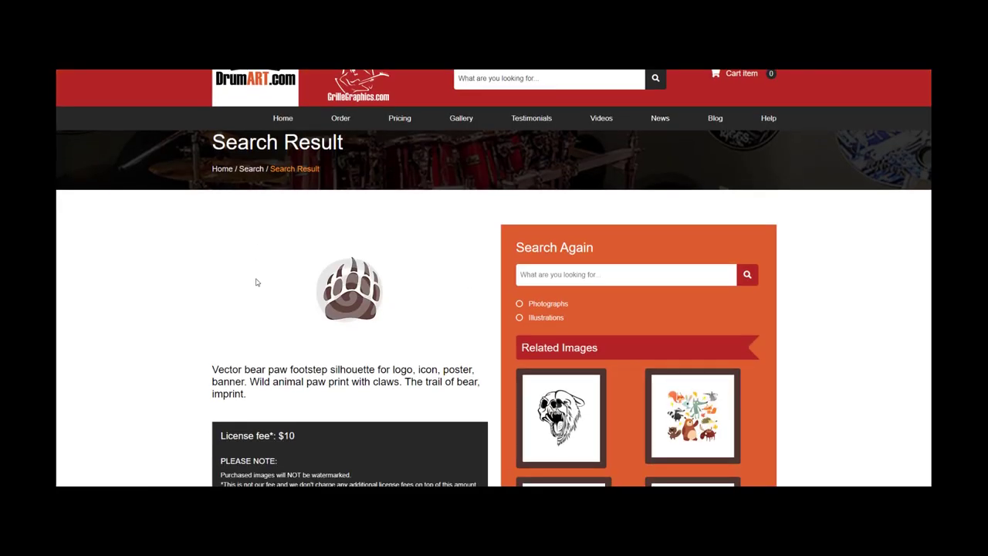
scroll(257, 283, "down", 1)
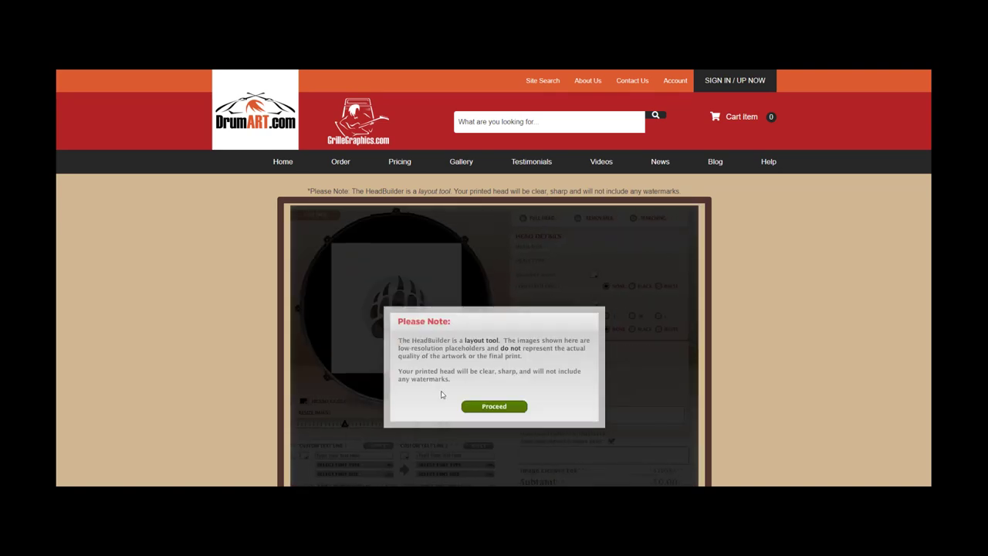
Dismiss the layout notice, choose Full Head, and keep Aquarian Classic (Plain) as the head type
left_click(467, 407)
scroll(227, 338, "down", 1)
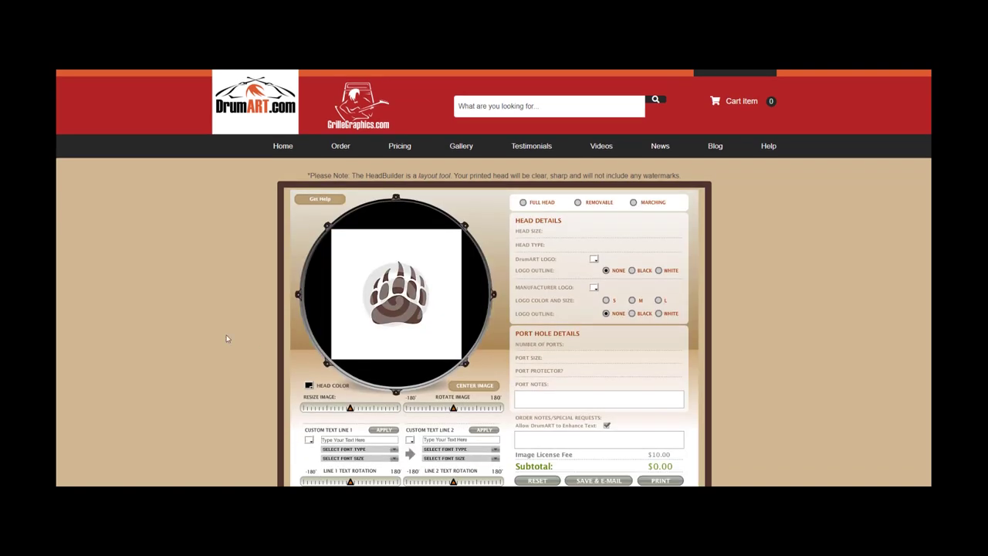
scroll(267, 342, "down", 1)
scroll(303, 344, "up", 1)
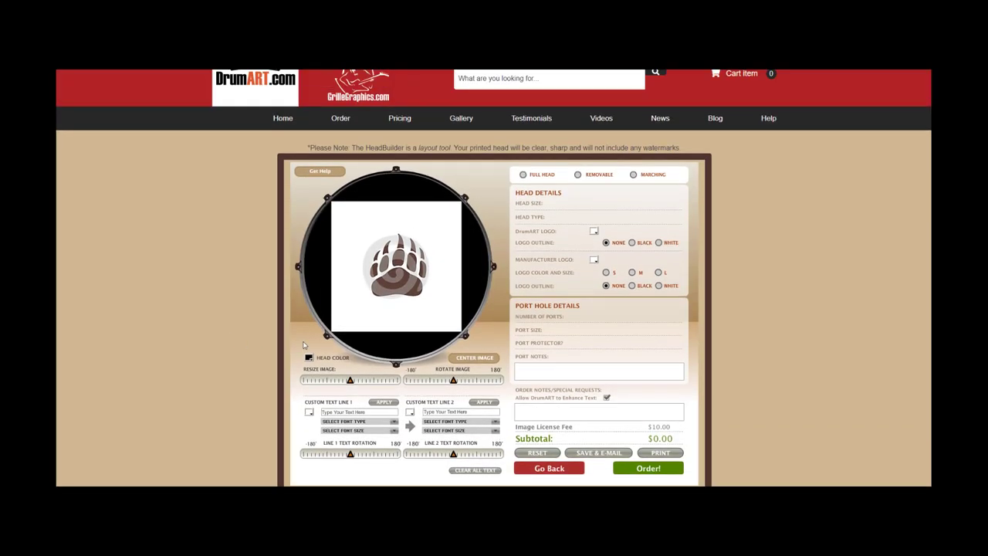
left_click(523, 175)
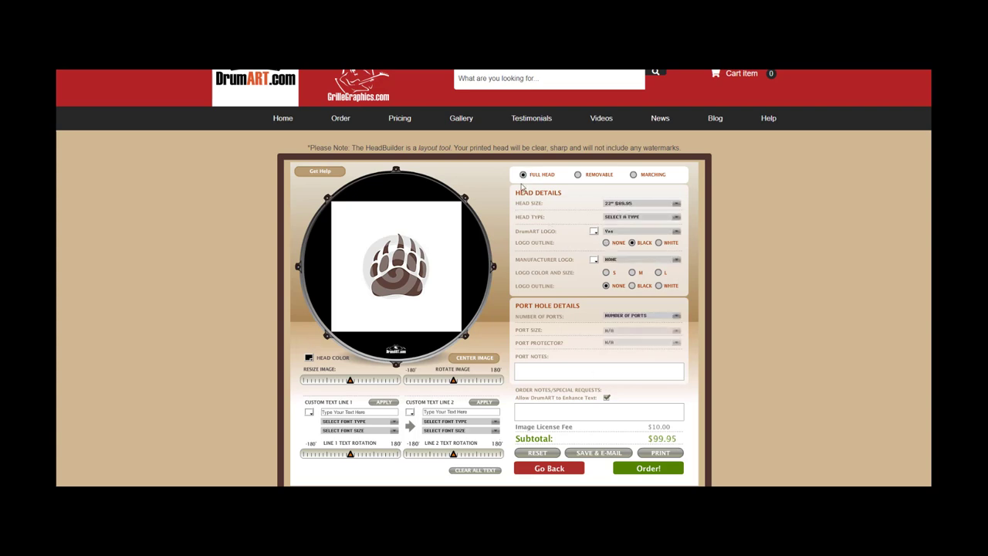
left_click(629, 218)
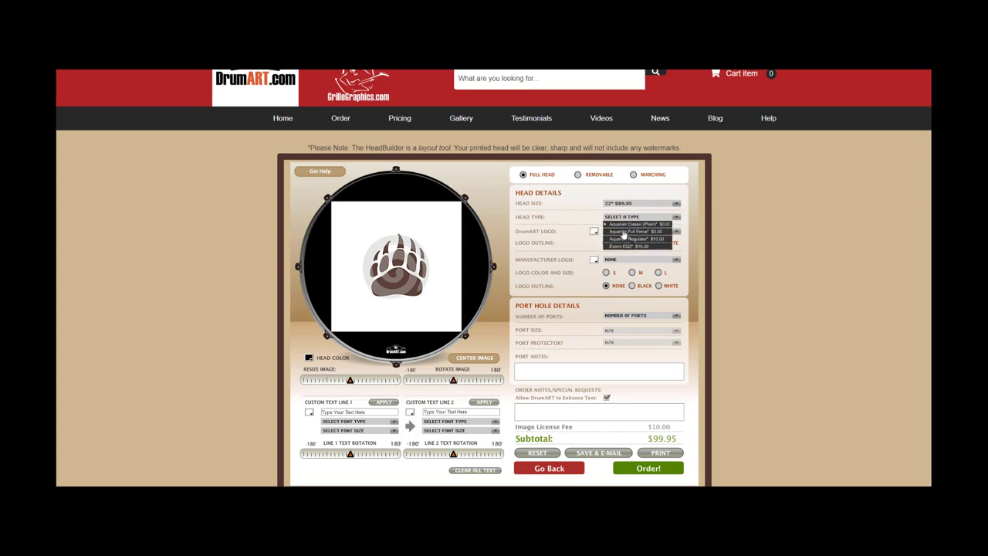
left_click(626, 224)
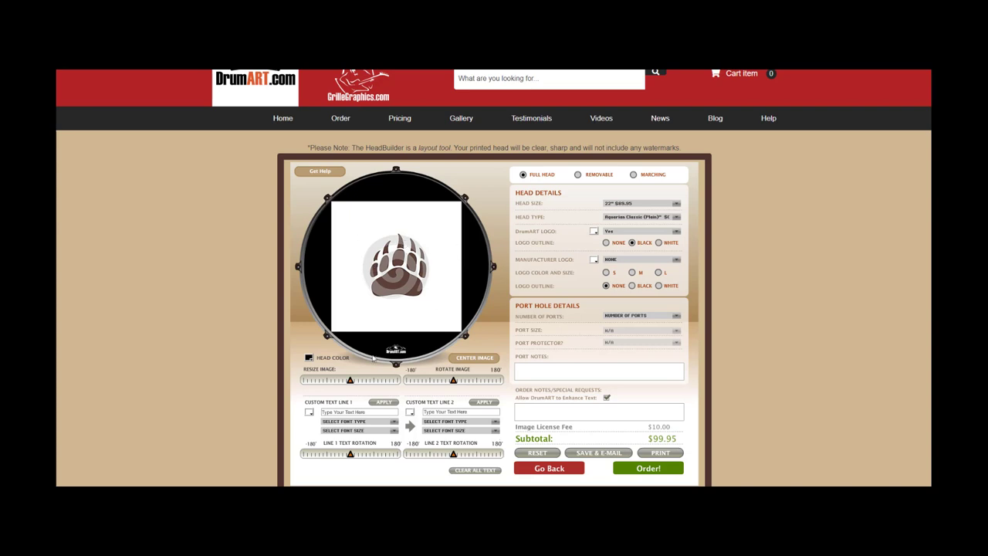
Enlarge the bear paw with the Resize Image slider and move it up on the head
left_click_drag(349, 381, 366, 384)
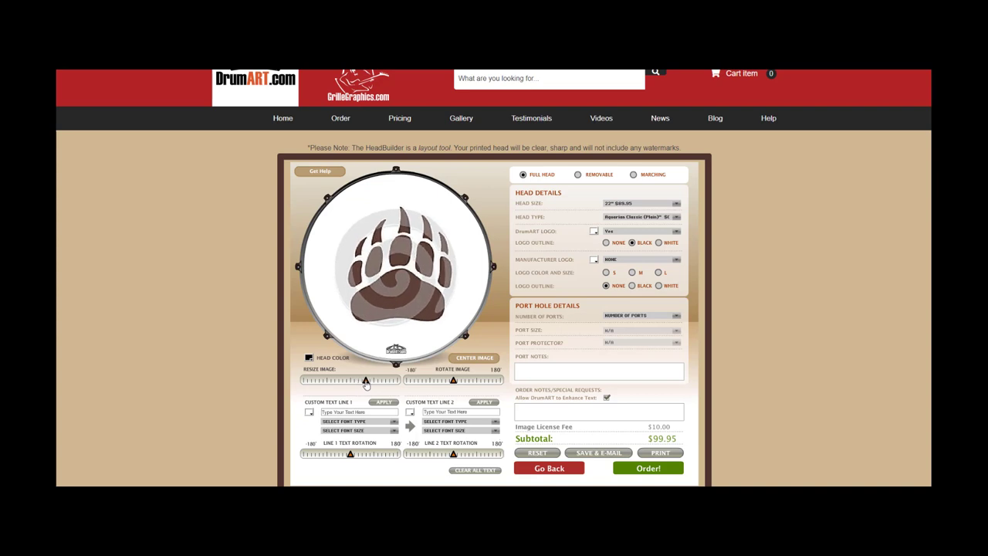
left_click_drag(417, 307, 413, 284)
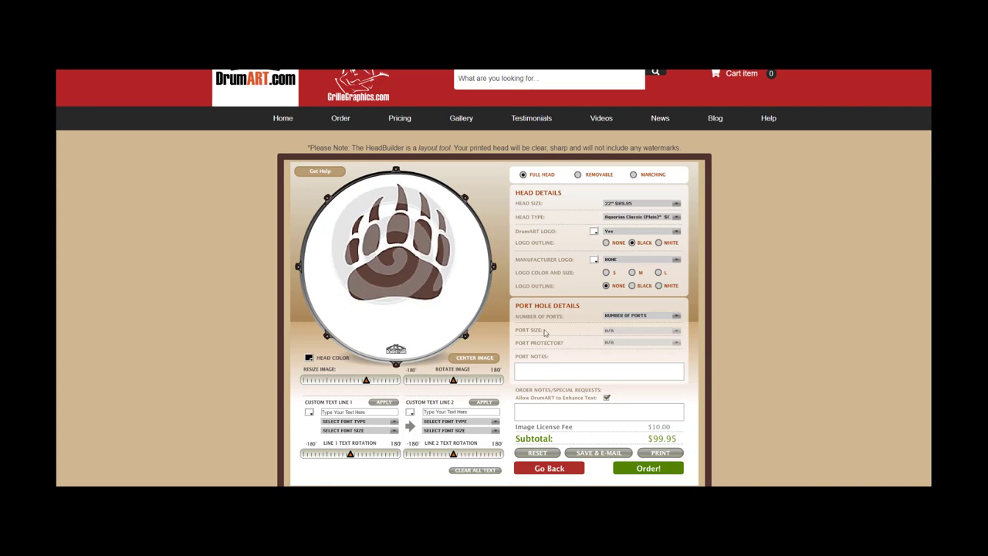
Add one 5" port with a Brass protector, place it bottom centre, and nudge the paw up
left_click(659, 317)
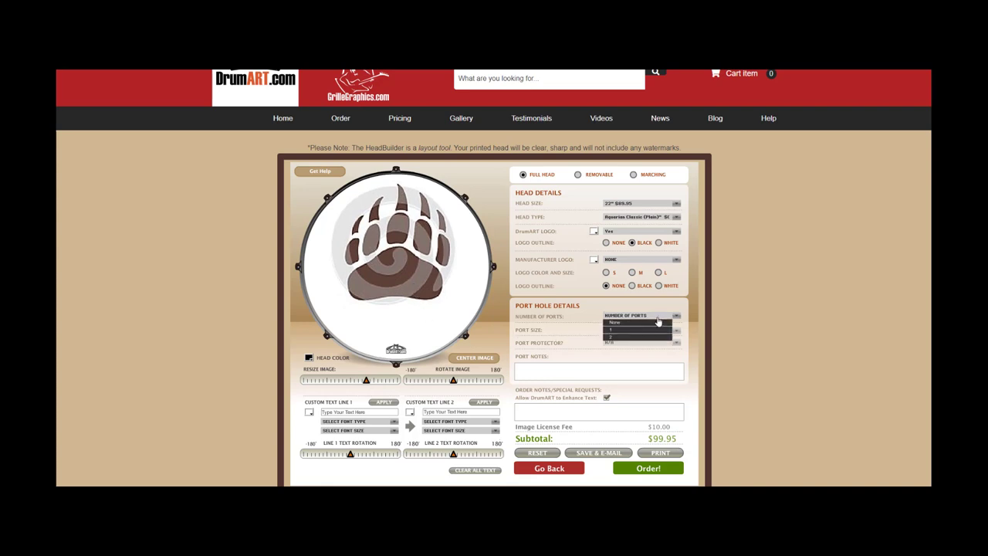
left_click(626, 330)
left_click(627, 330)
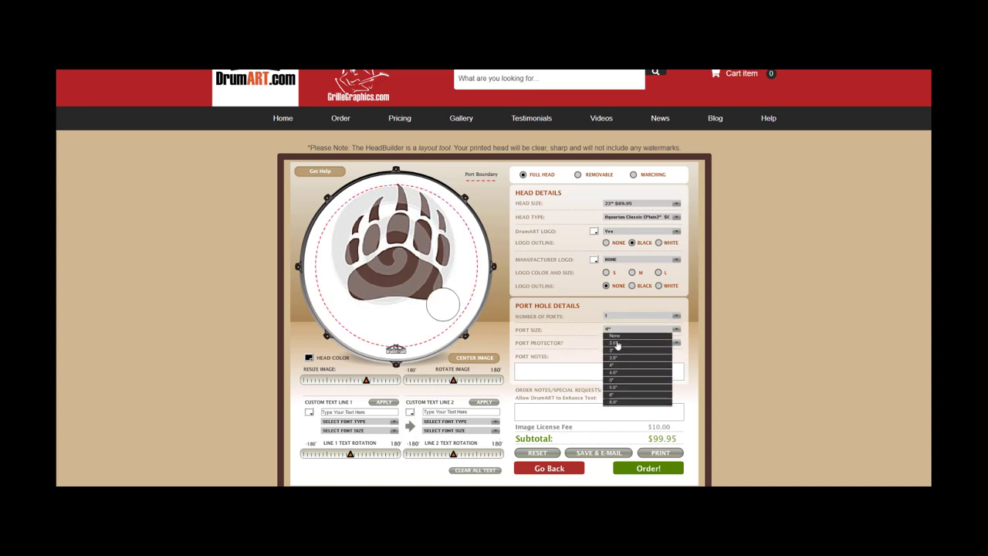
left_click(618, 372)
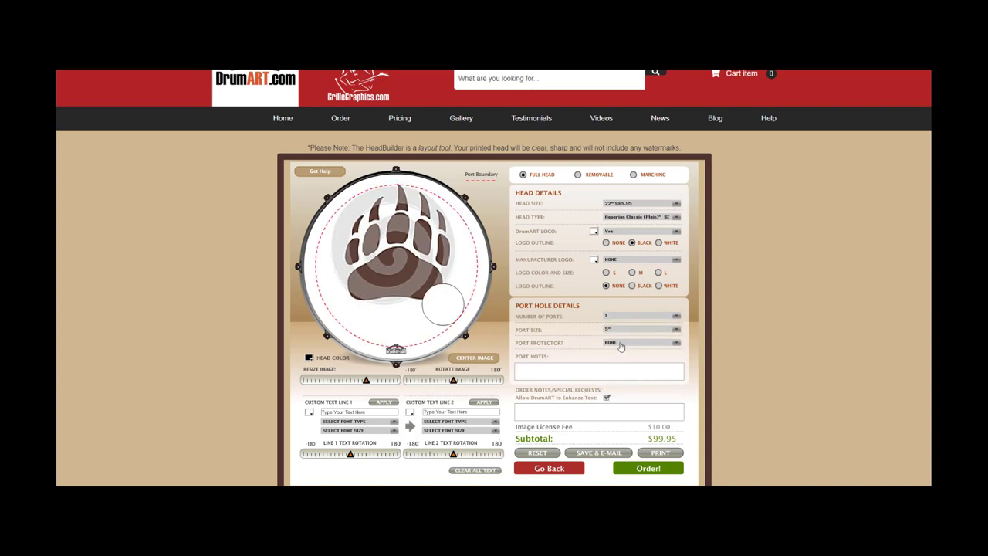
left_click(620, 343)
left_click(622, 379)
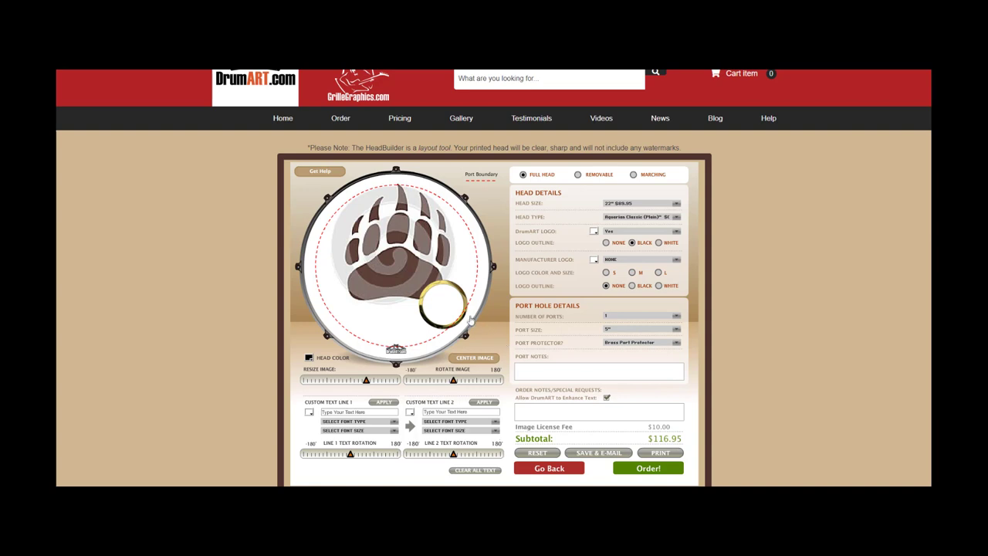
left_click_drag(447, 301, 399, 323)
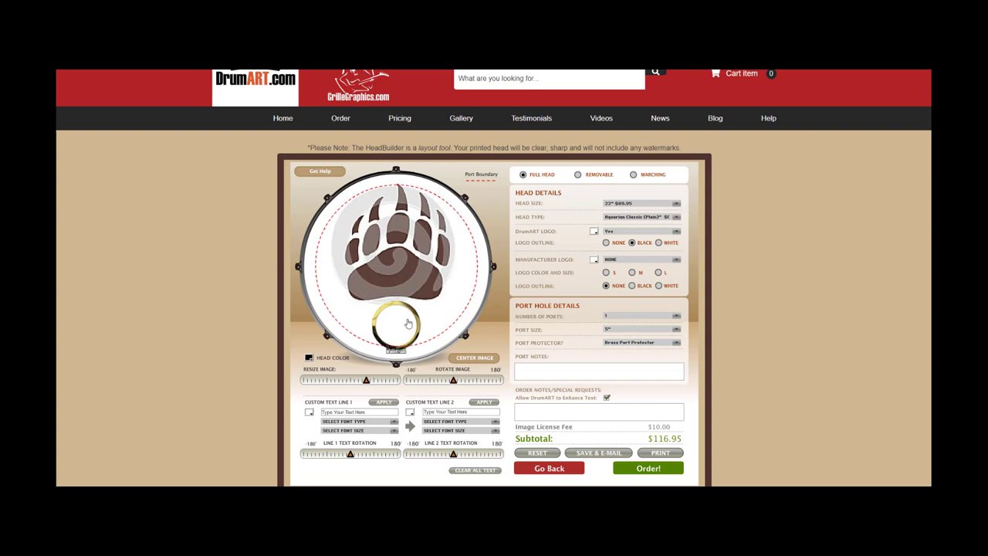
left_click_drag(404, 265, 404, 262)
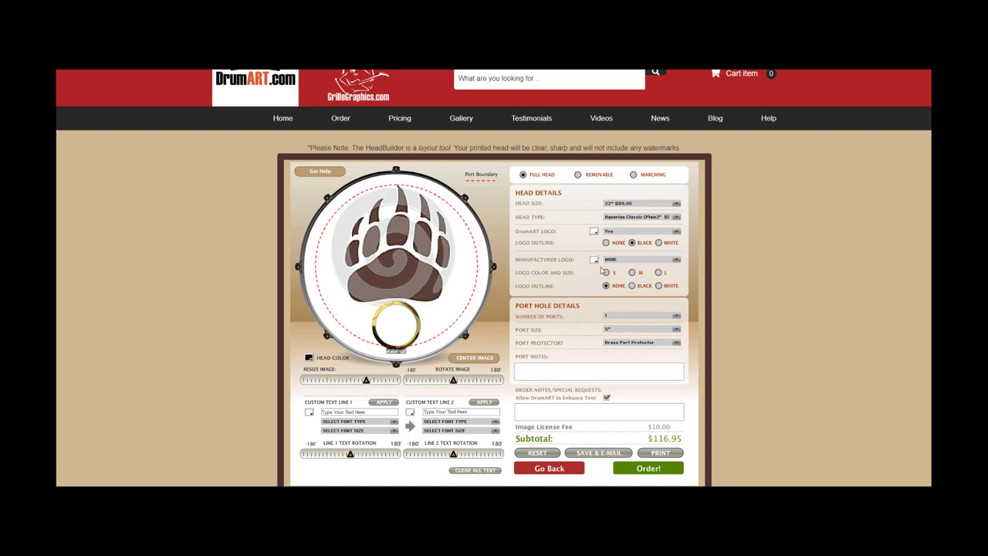
Turn the DrumART logo off ($121.95) and make Text Line 1 dark blue, reading FOTB
left_click(643, 231)
left_click(622, 245)
left_click(311, 414)
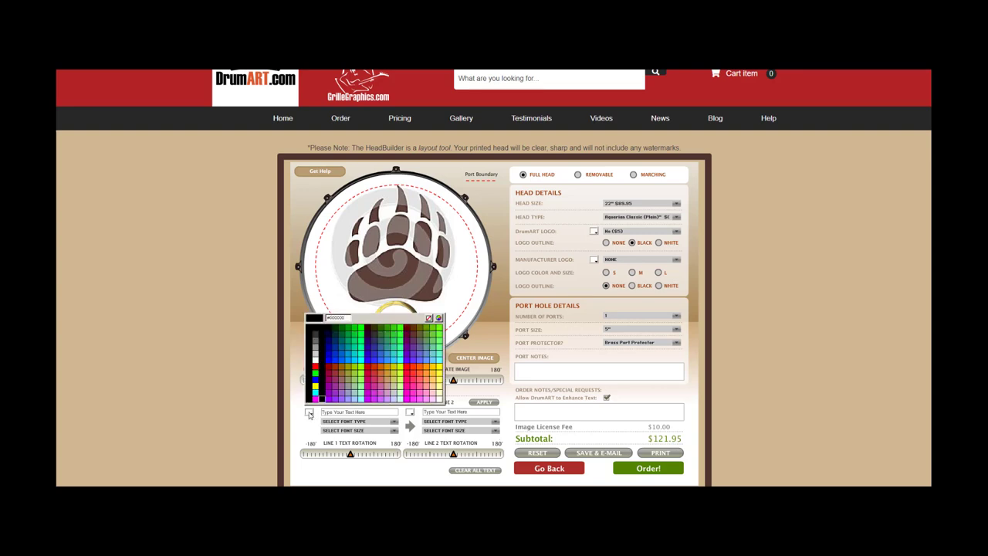
left_click(328, 339)
left_click(328, 412)
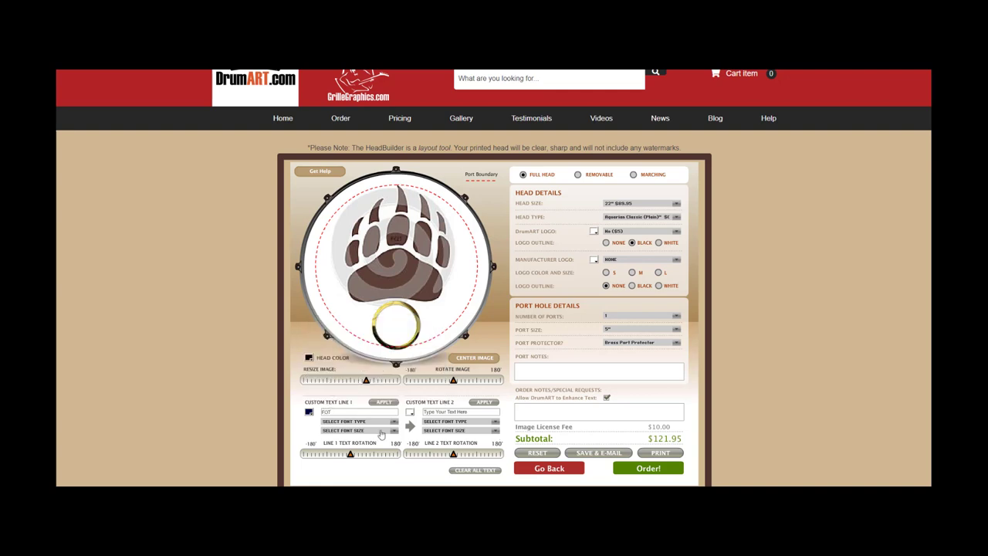
left_click(341, 422)
scroll(341, 437, "down", 10)
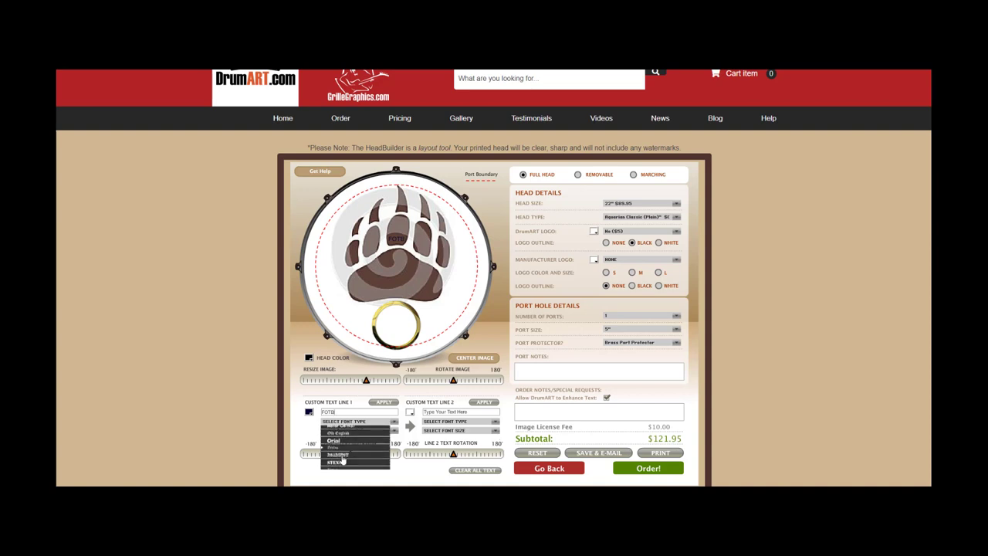
Set FOTB in Wolf's Bane at a much larger size and enter 'Fortress of the Bear' as line 2
left_click(342, 466)
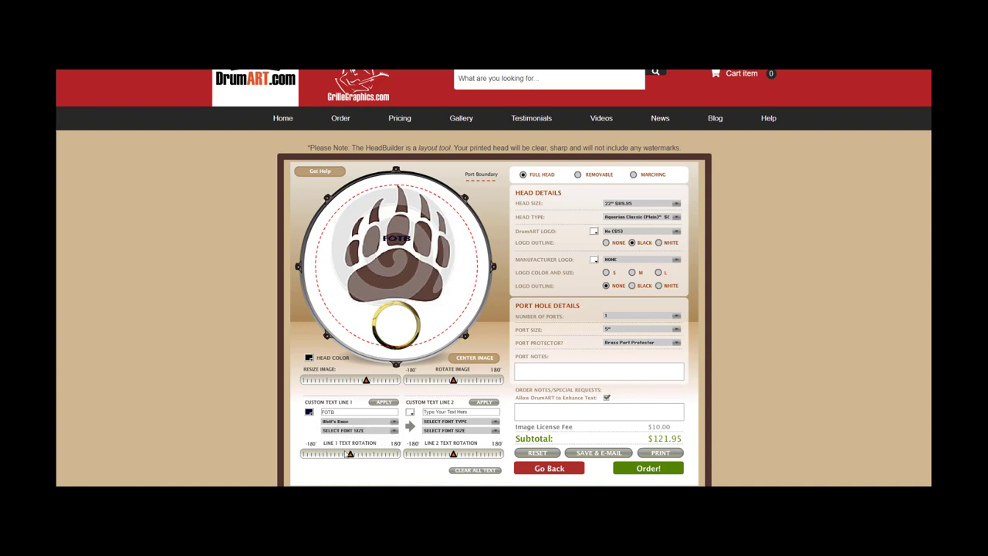
left_click(346, 430)
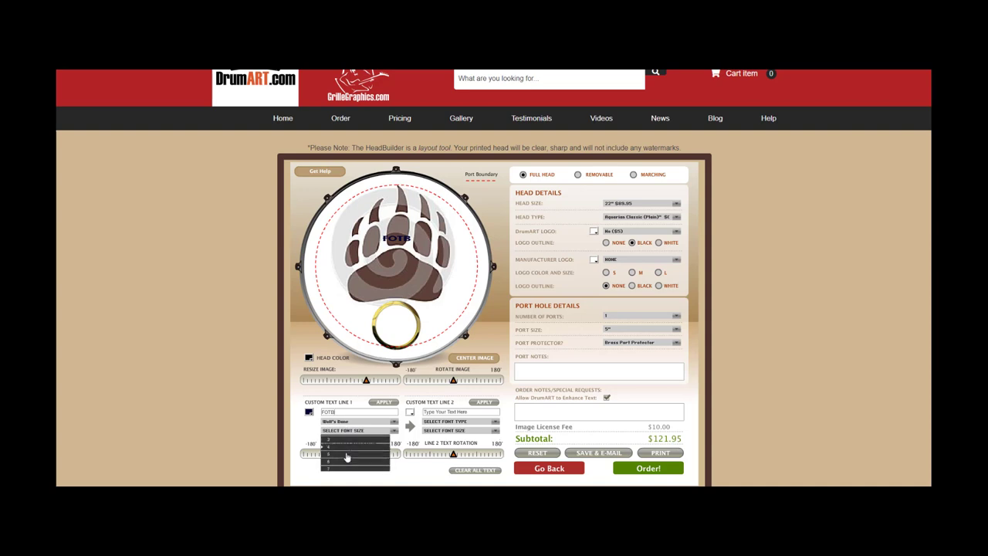
left_click(344, 463)
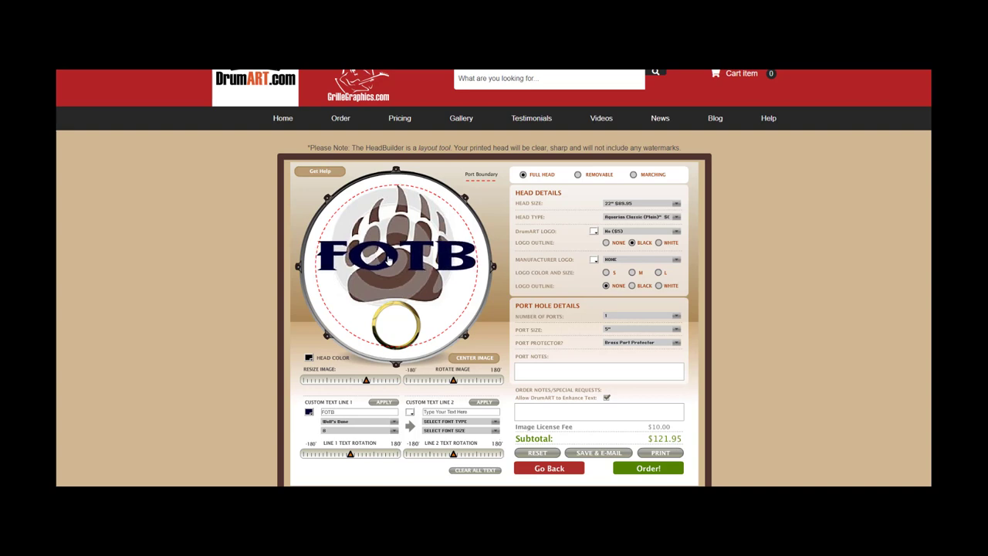
left_click(426, 413)
type("Fd")
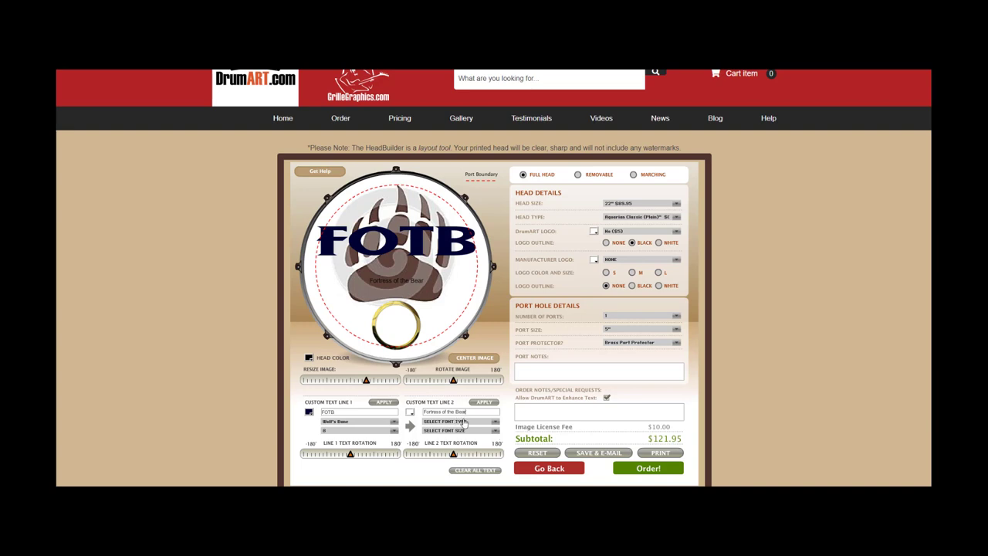
Give 'Fortress of the Bear' Typewriter font at size 3 and drag it just beneath FOTB
left_click(461, 421)
scroll(460, 444, "down", 5)
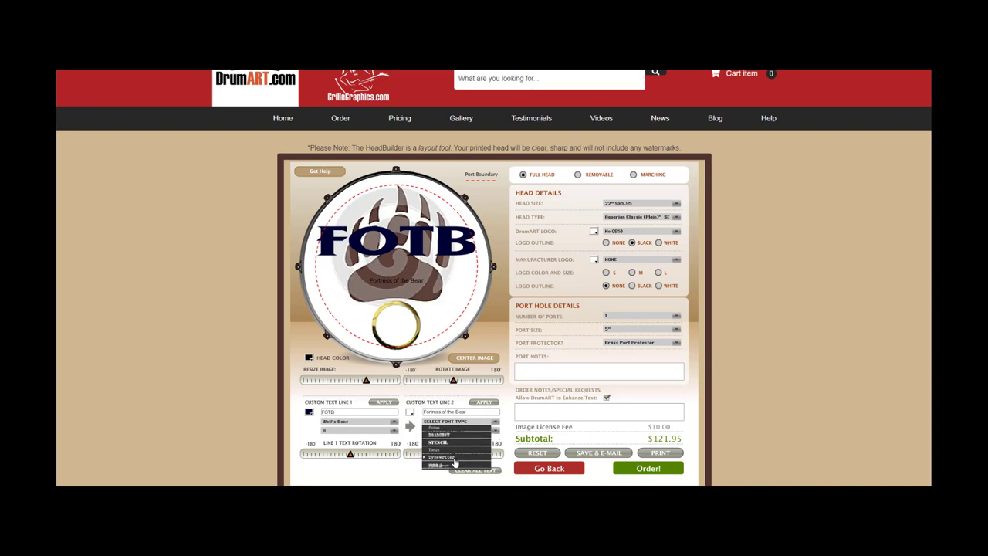
left_click(451, 453)
left_click(453, 431)
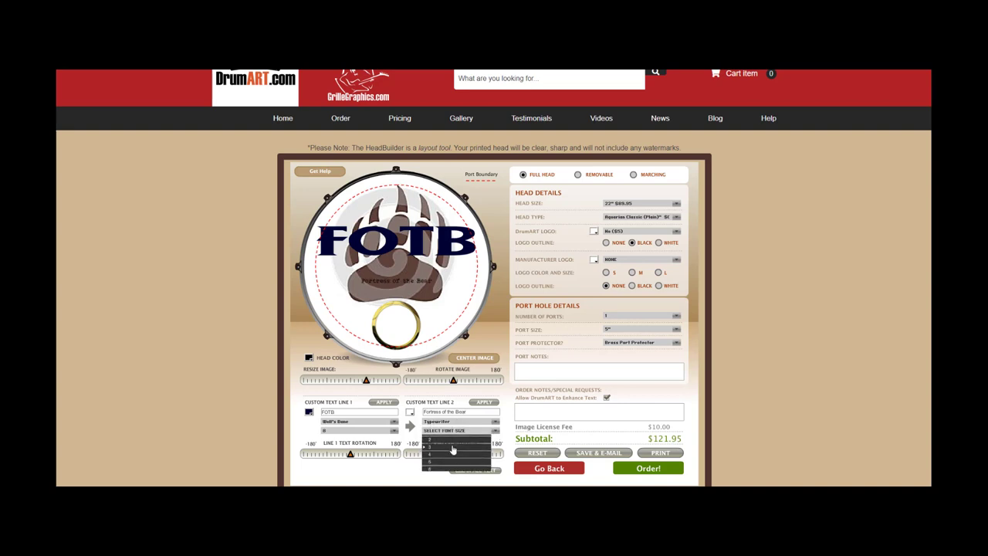
left_click(452, 448)
left_click_drag(397, 274, 397, 285)
left_click_drag(412, 241, 399, 284)
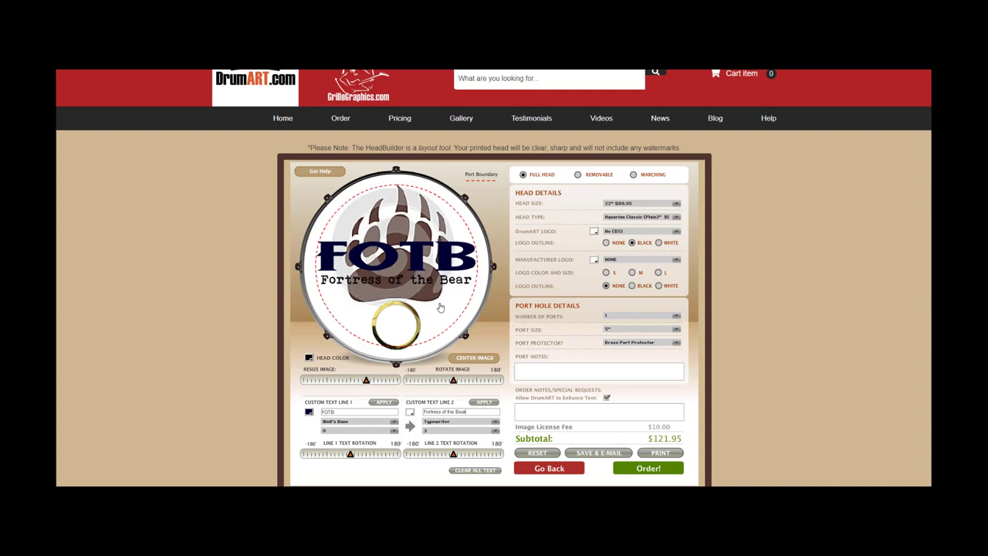
Paste 'Please make sure the port is dead center at 6:00' into the Port Notes field
left_click(554, 375)
type("Please make sure the port is dead center at 6:00")
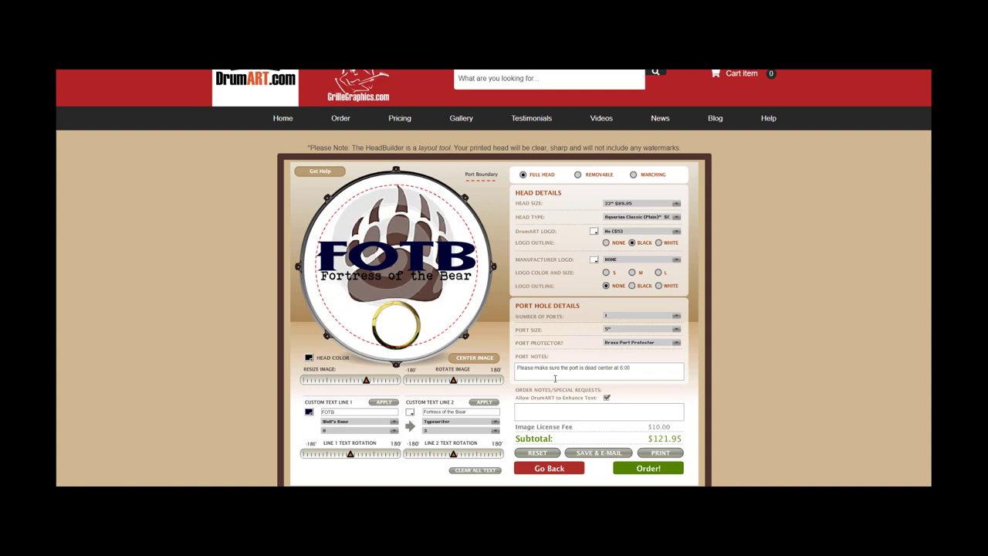
left_click(622, 409)
Nudge the Fortress of the Bear text lower and arrange the print file and mockup windows side by side
left_click_drag(395, 282, 397, 284)
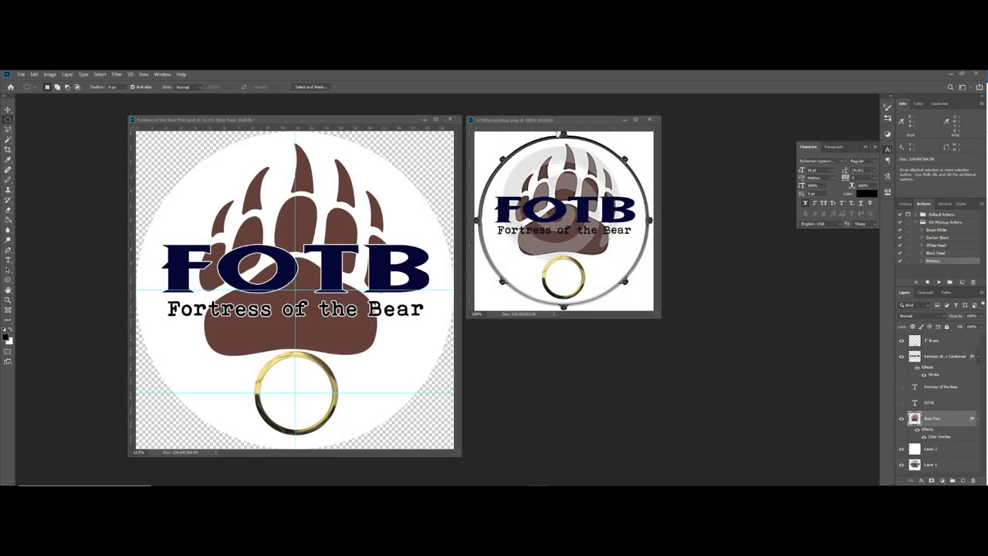
left_click_drag(571, 121, 578, 181)
mouse_move(336, 121)
left_mouse_down()
mouse_move(314, 119)
mouse_move(331, 120)
left_mouse_up()
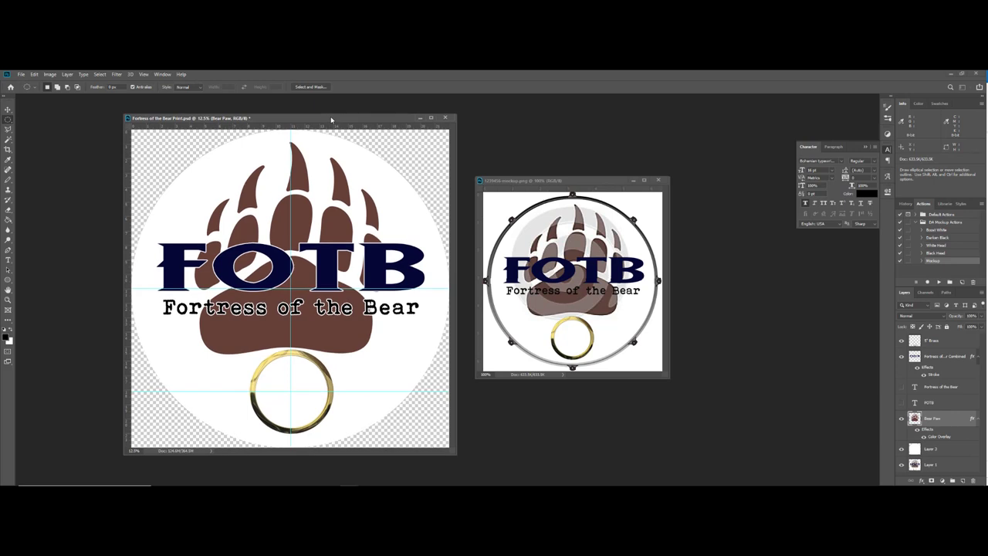
left_click_drag(567, 184, 565, 179)
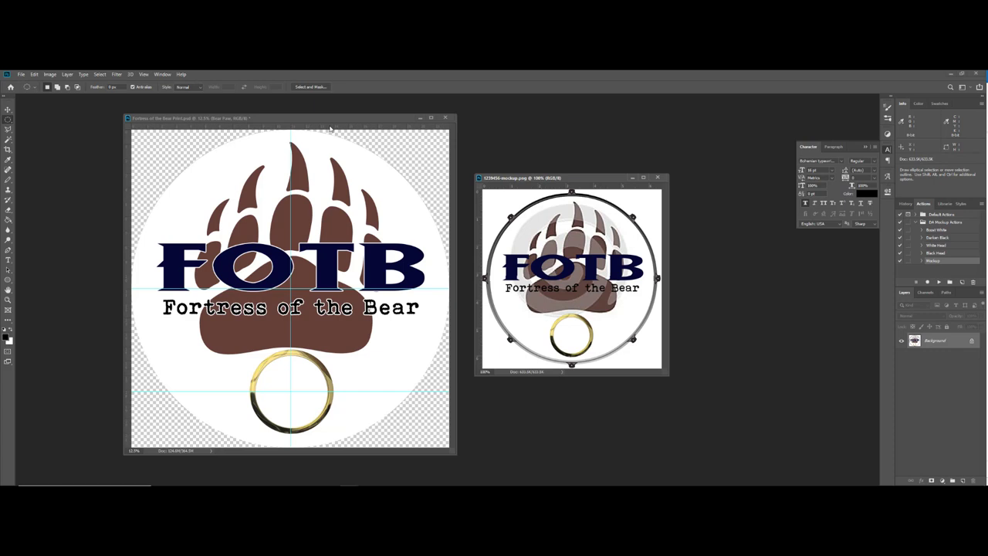
Compare the print .psd against the mockup by bringing each window to the front in turn
left_click_drag(306, 119, 317, 120)
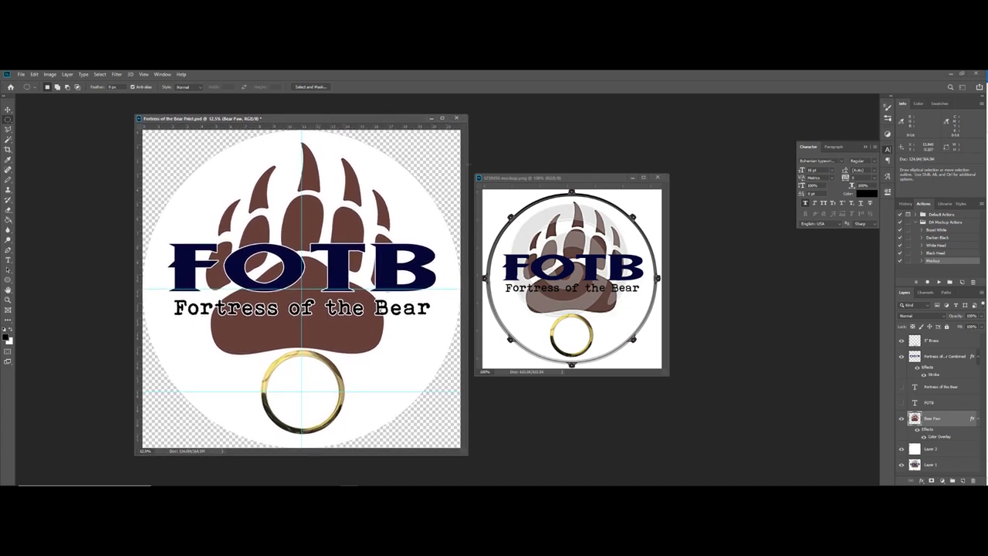
left_click_drag(588, 179, 589, 185)
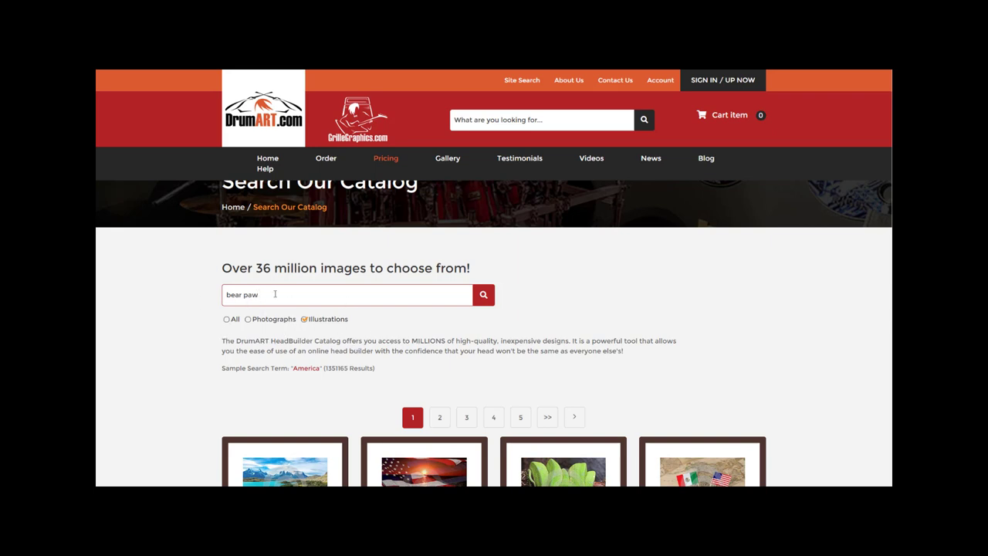
Search the DrumART catalog for 'bear paw' illustrations and browse the results
left_click(484, 296)
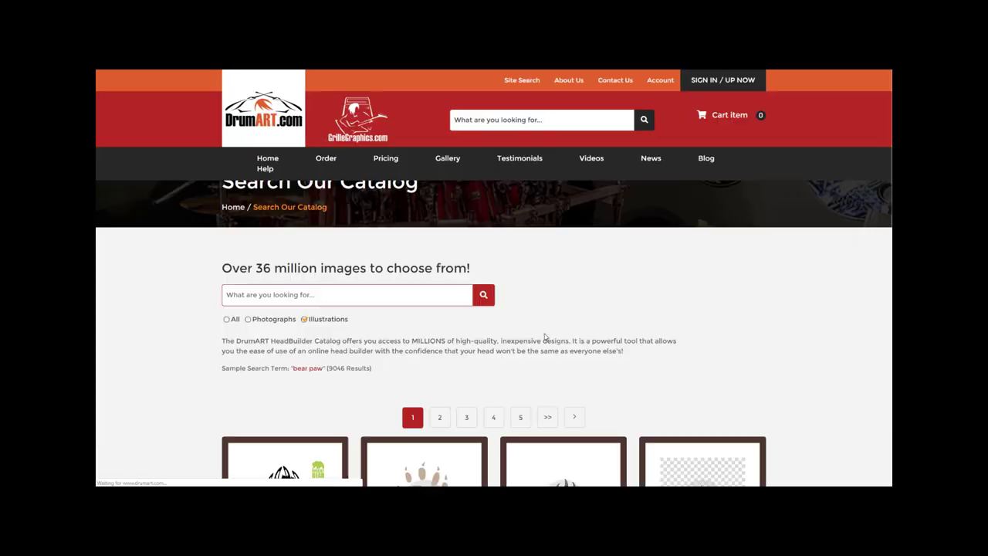
scroll(543, 338, "down", 3)
scroll(543, 339, "down", 2)
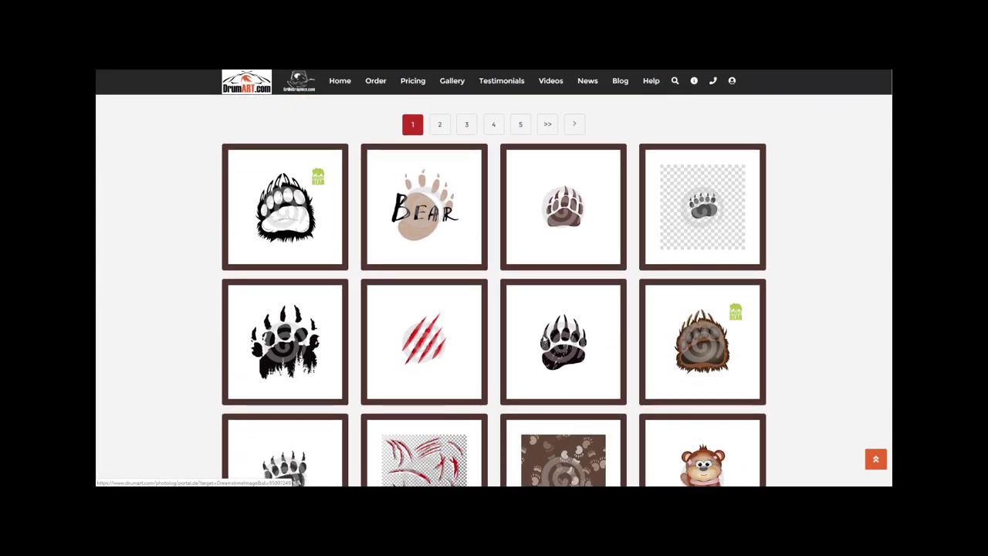
scroll(542, 338, "up", 2)
scroll(543, 340, "down", 2)
scroll(543, 342, "up", 2)
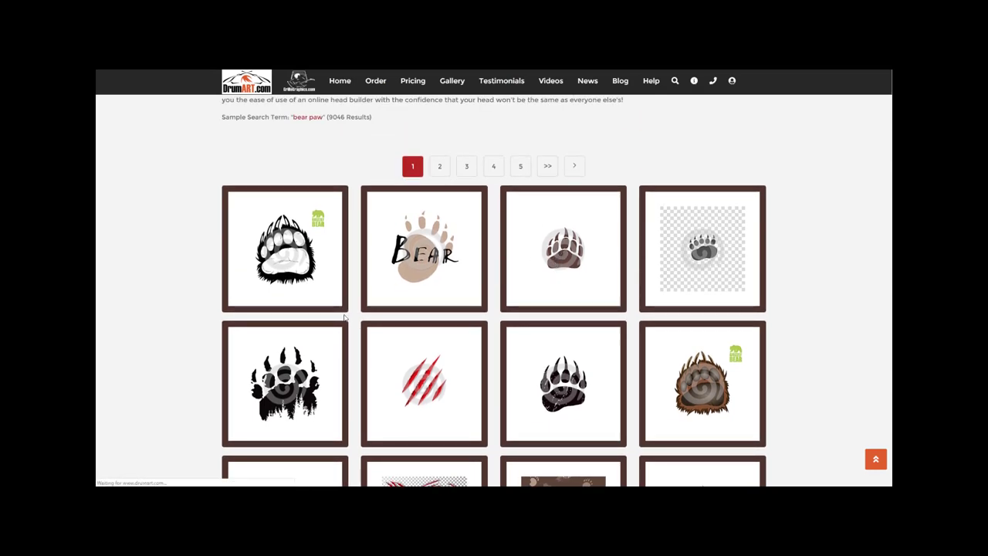
Open the third paw thumbnail's detail page, 'bear vector' with a $10 license fee, and review it
left_click(563, 252)
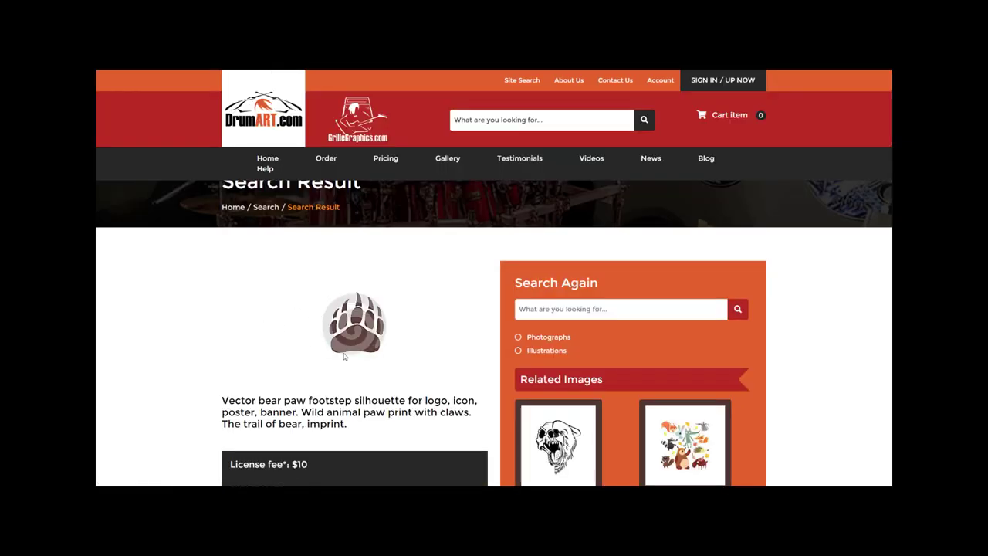
scroll(632, 339, "down", 2)
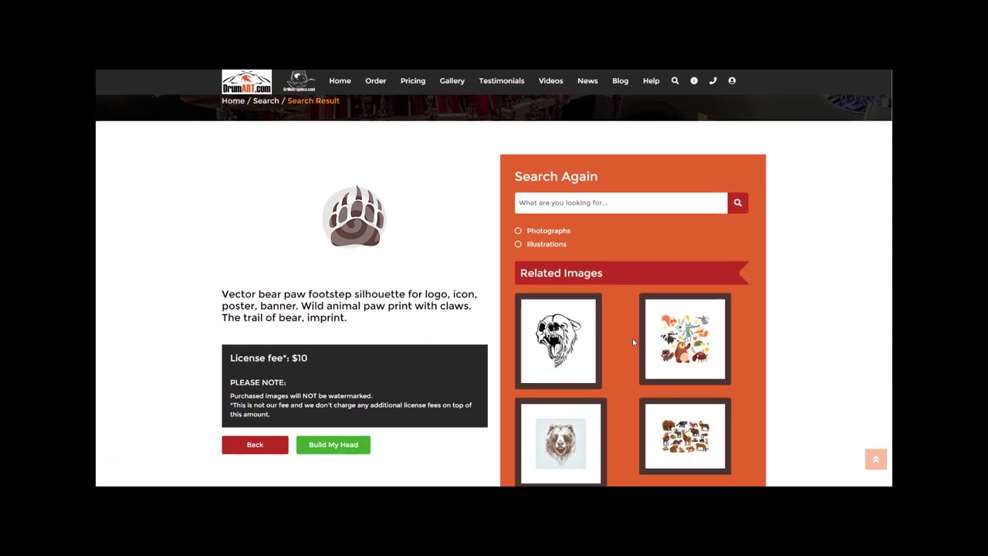
scroll(632, 338, "down", 5)
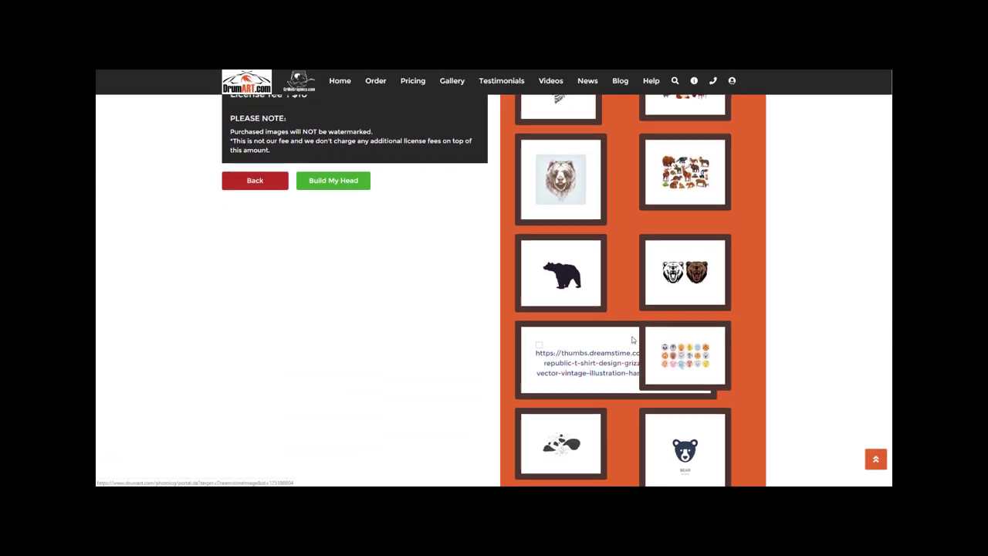
scroll(632, 339, "up", 5)
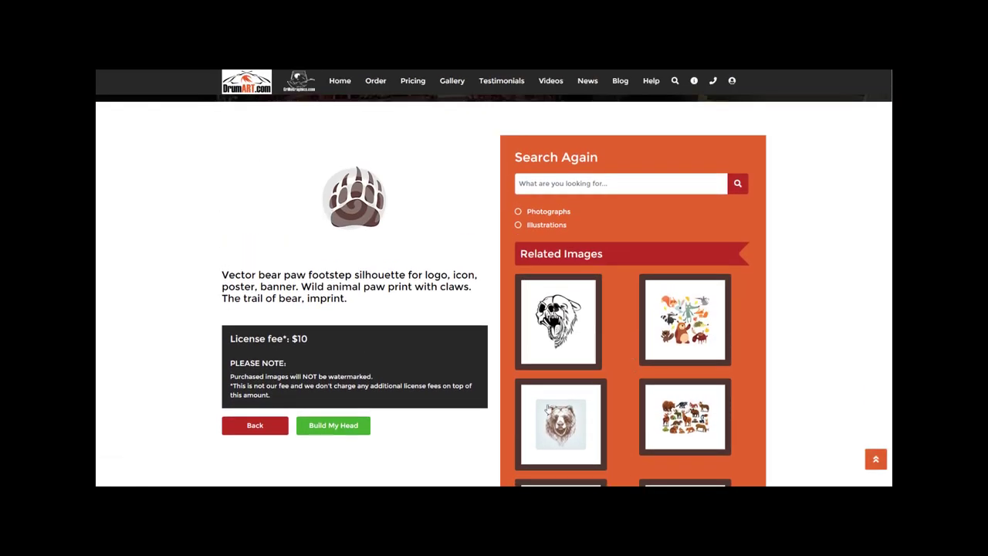
scroll(355, 246, "down", 1)
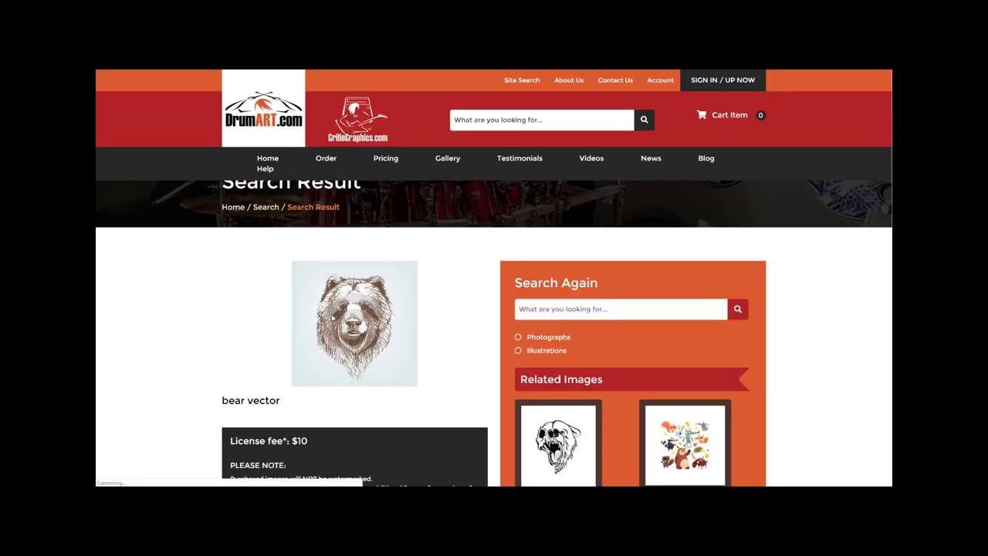
scroll(369, 322, "down", 1)
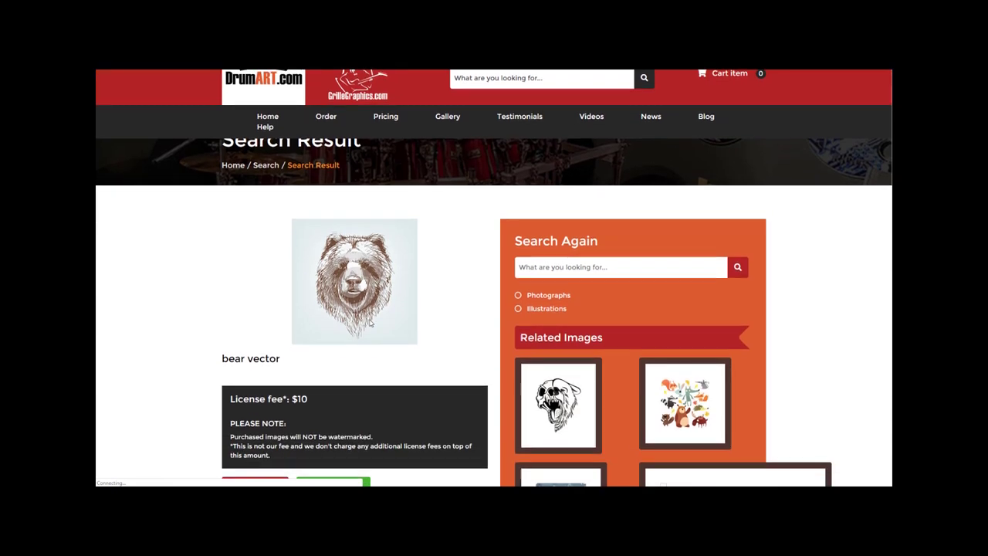
scroll(370, 322, "up", 1)
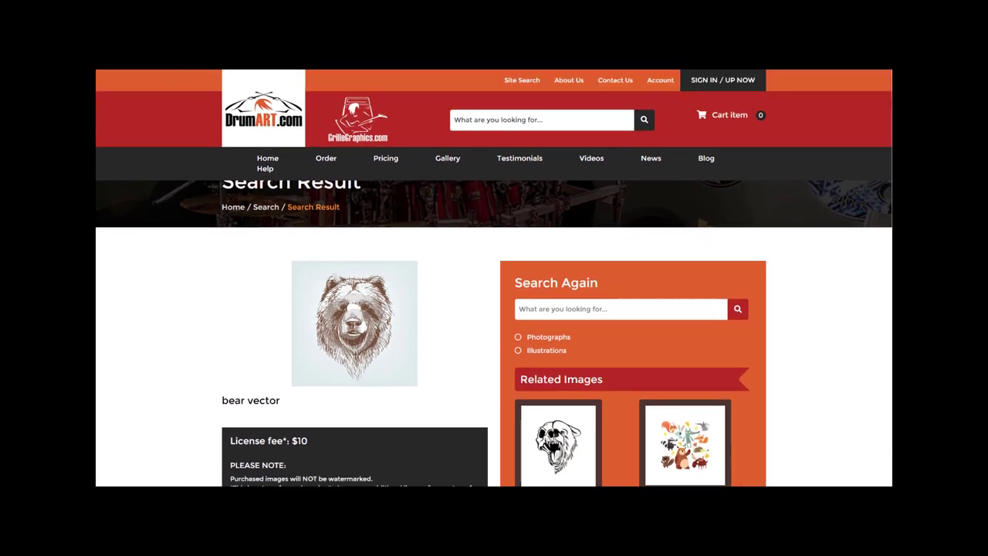